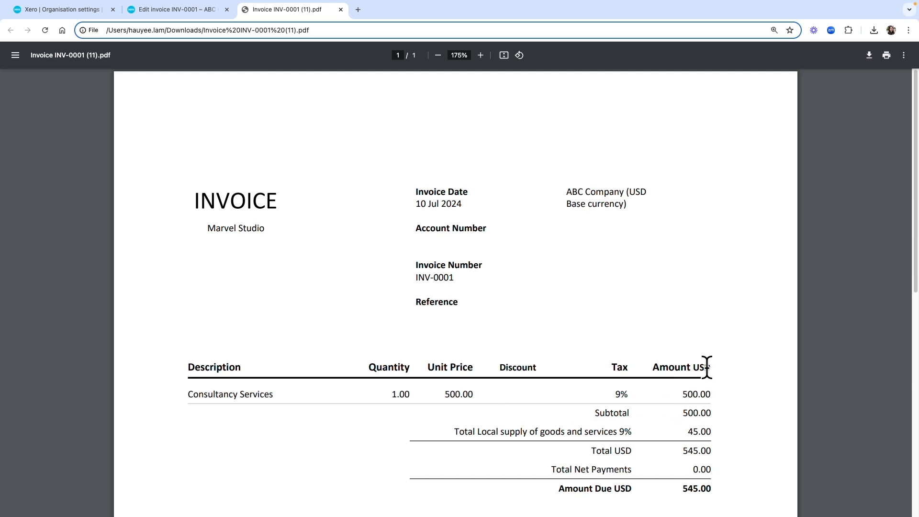
- Examine the USD amounts and the SGD conversion in the GST reporting box on invoice INV-0001
left_click_drag(694, 367, 715, 364)
left_click_drag(718, 489, 677, 492)
left_click(751, 424)
scroll(708, 269, "down", 5)
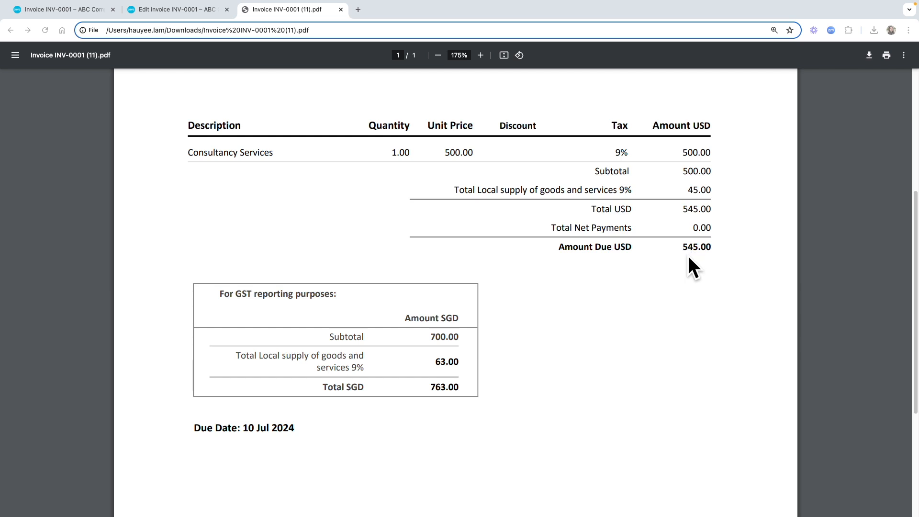
scroll(687, 254, "up", 5)
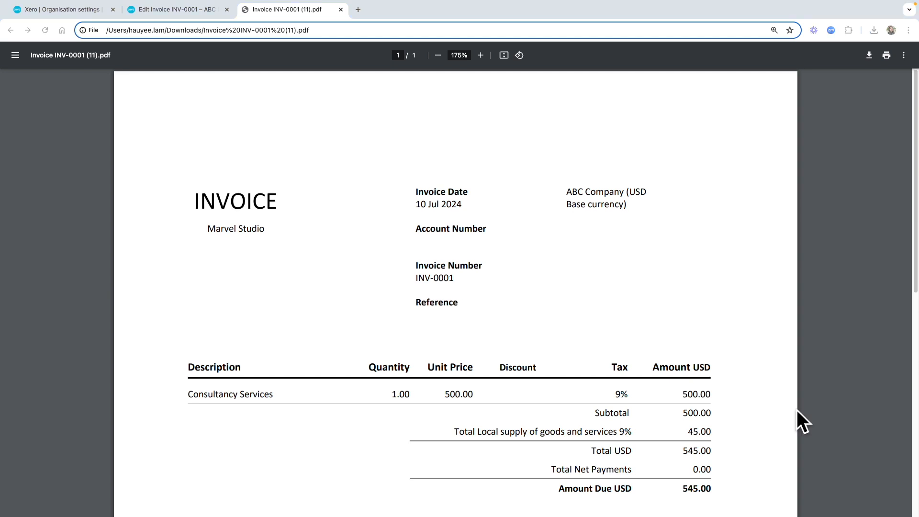
scroll(795, 410, "down", 3)
scroll(793, 411, "down", 2)
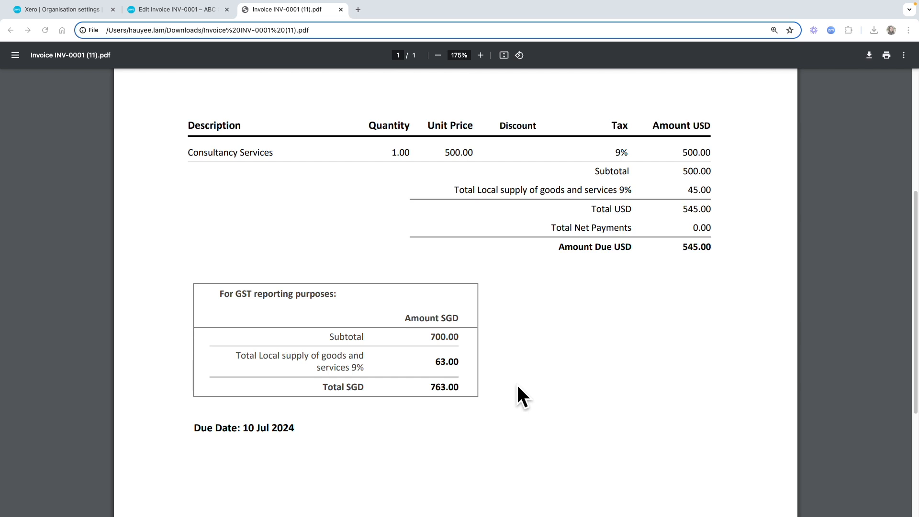
left_click(320, 337)
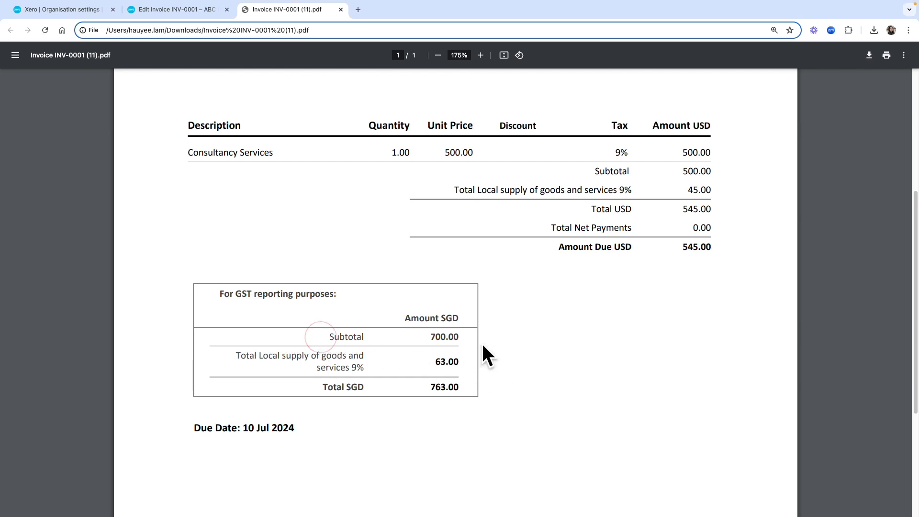
left_click_drag(431, 339, 457, 340)
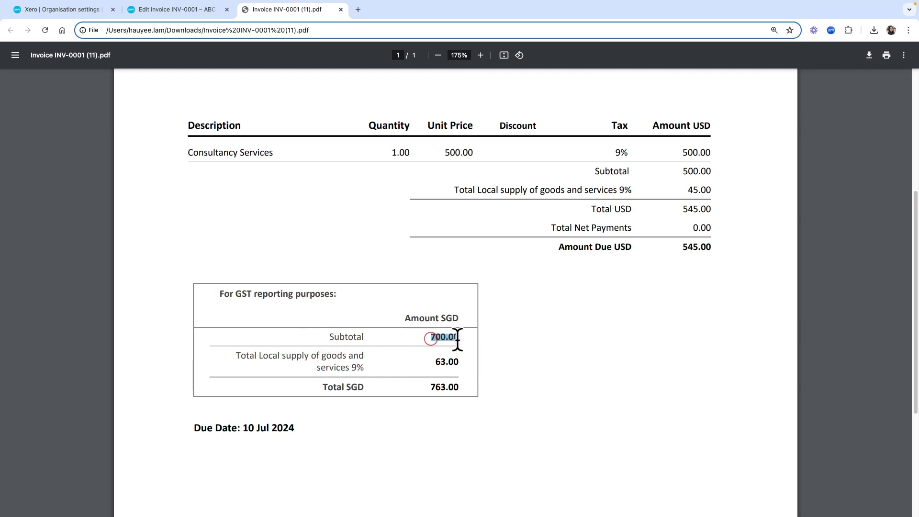
left_click(548, 336)
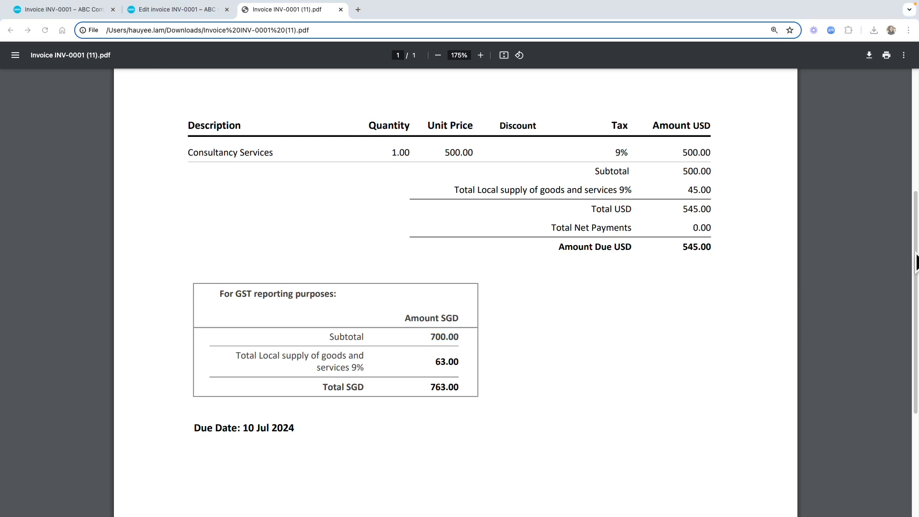
double_click(684, 171)
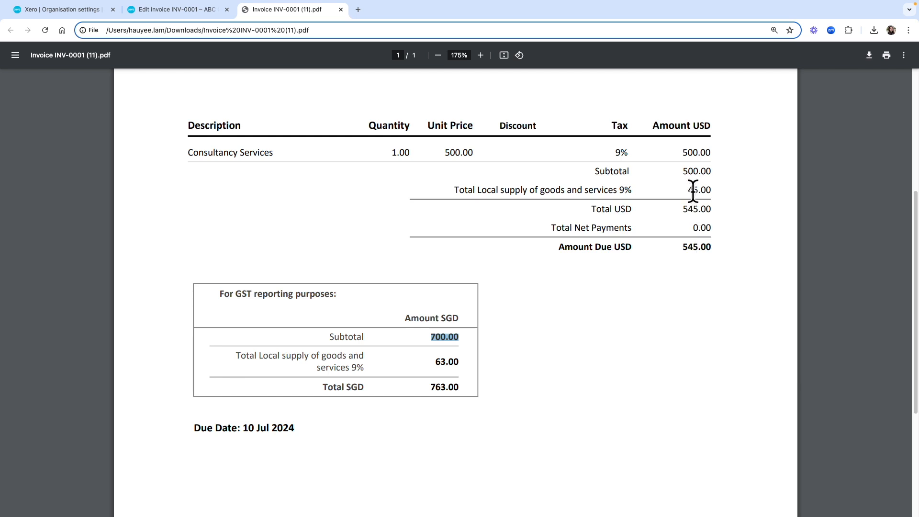
left_click_drag(432, 387, 478, 394)
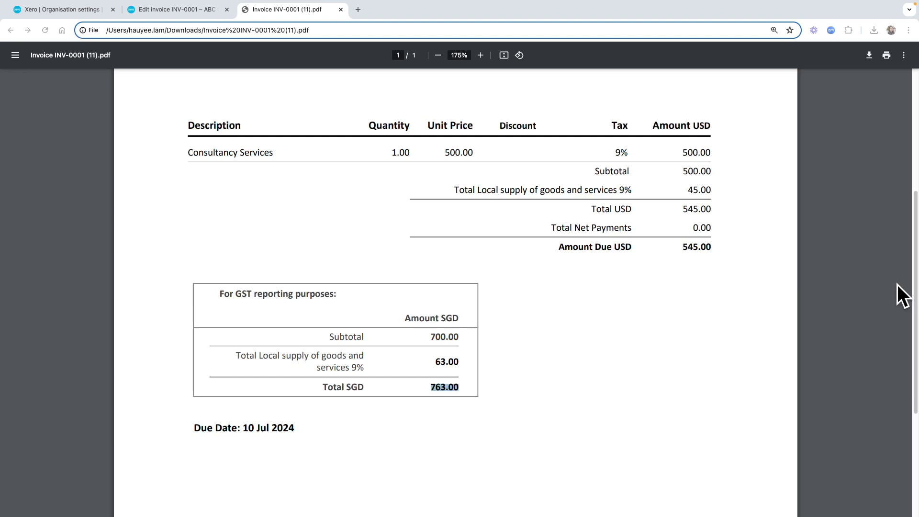
- Return to the organisation's settings in Xero and open the invoice settings
left_click(67, 10)
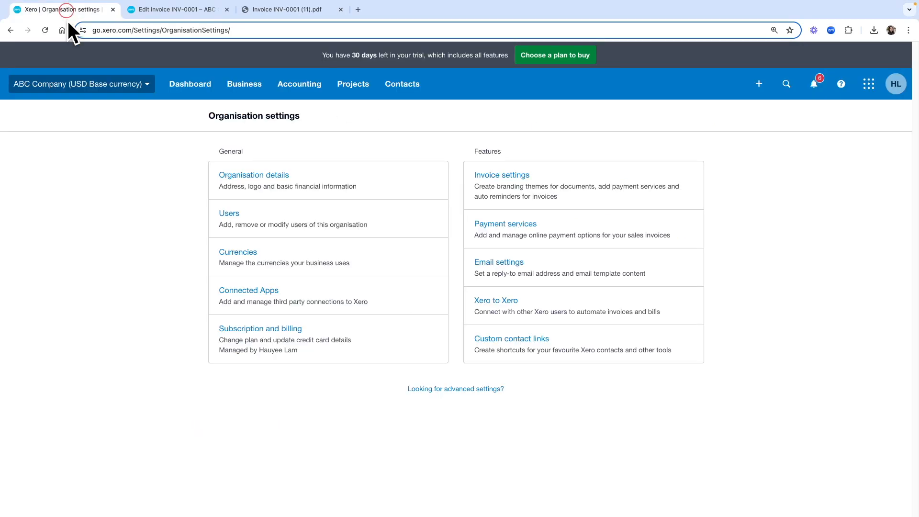
left_click(71, 93)
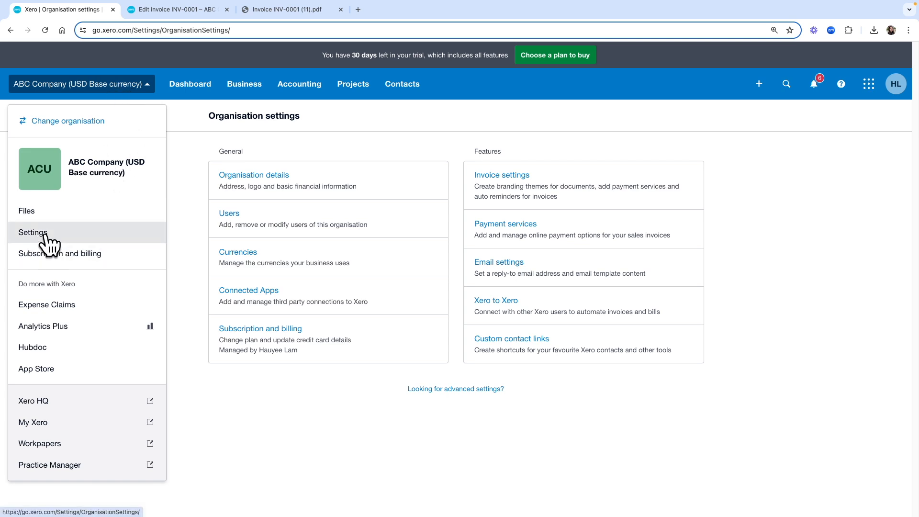
left_click(878, 421)
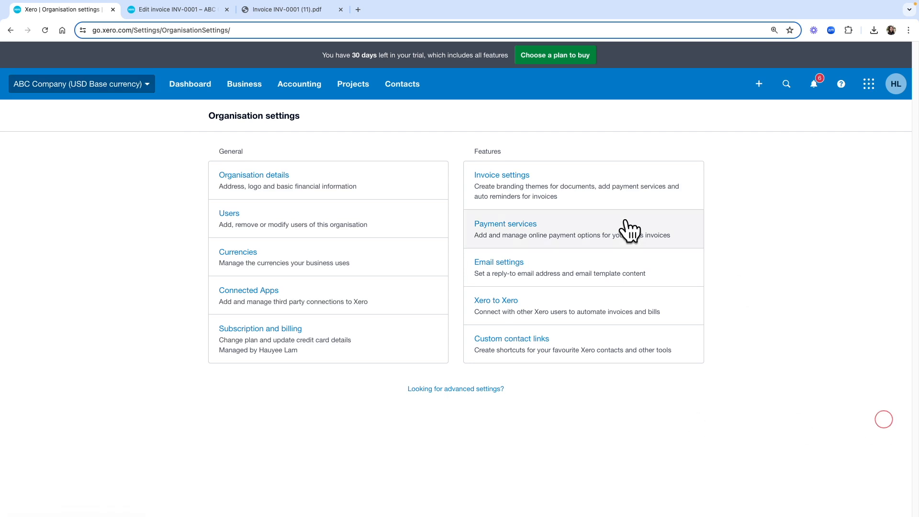
left_click(489, 176)
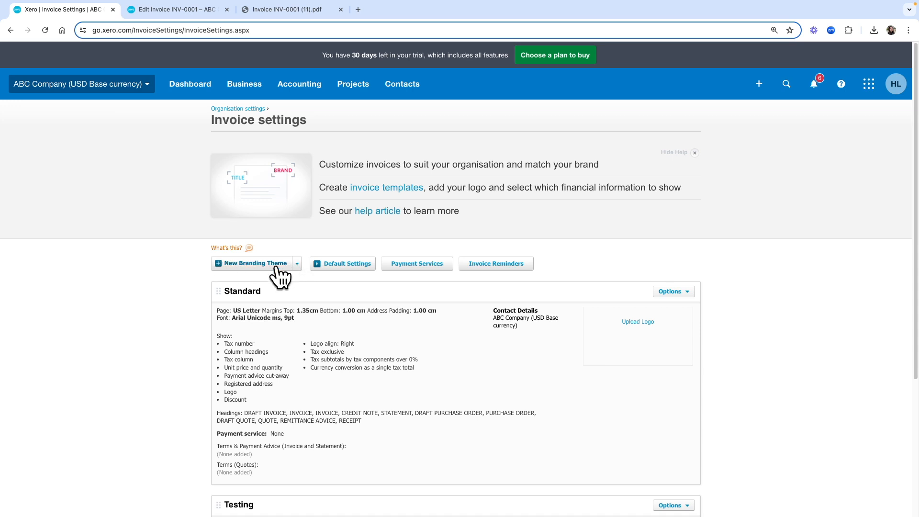
- Create a new custom .docx branding theme titled GST
left_click(297, 265)
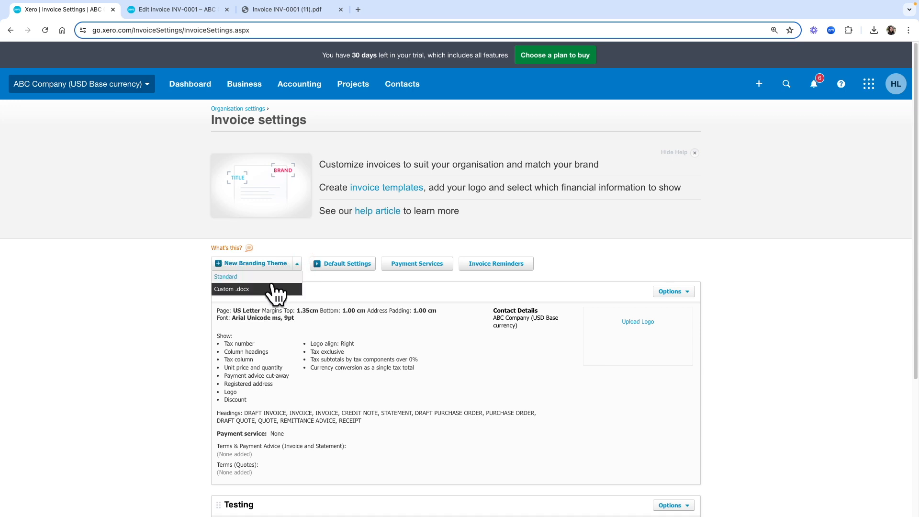
left_click(228, 289)
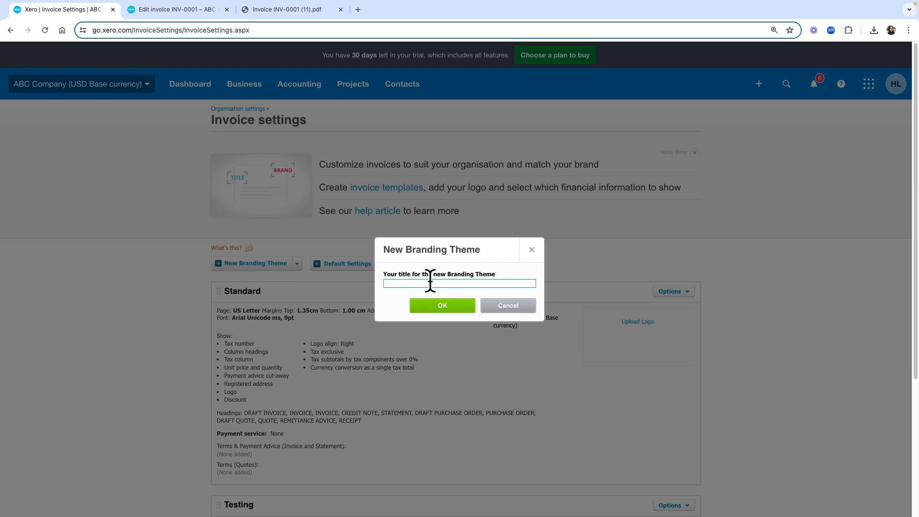
type("GST")
left_click(435, 307)
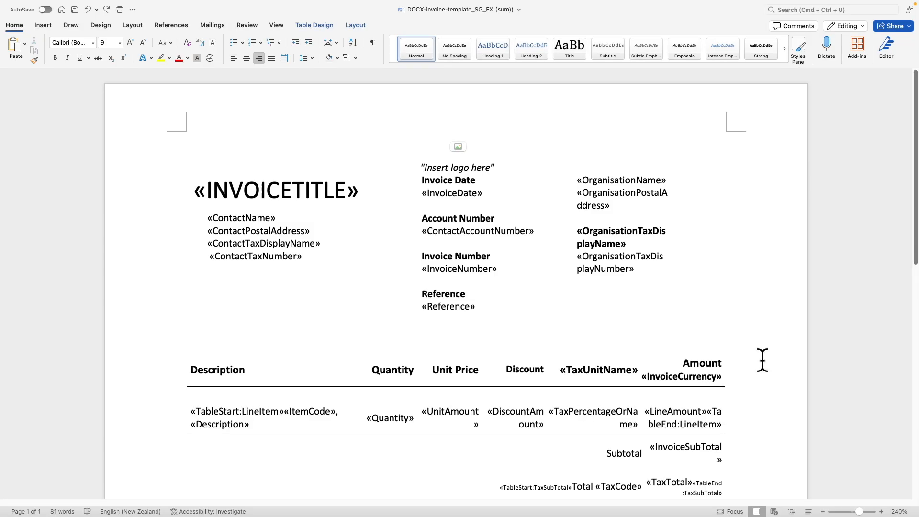
- Reveal the field codes behind the Subtotal, tax and Total SGD amounts in the template's GST reporting table
left_click(914, 382)
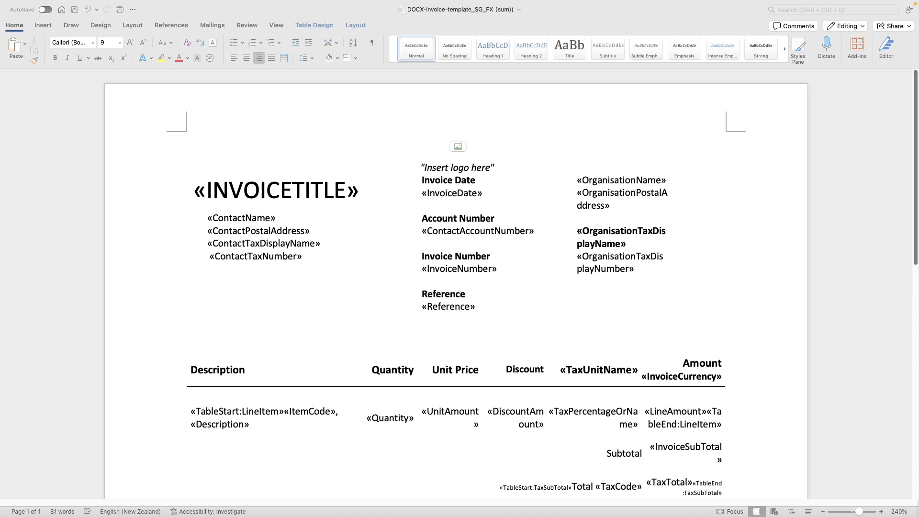
scroll(711, 355, "down", 7)
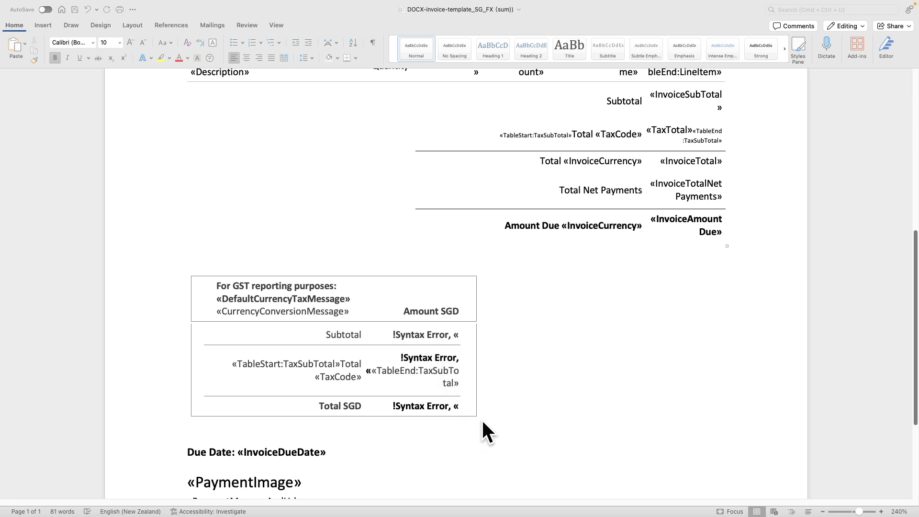
left_click(428, 335)
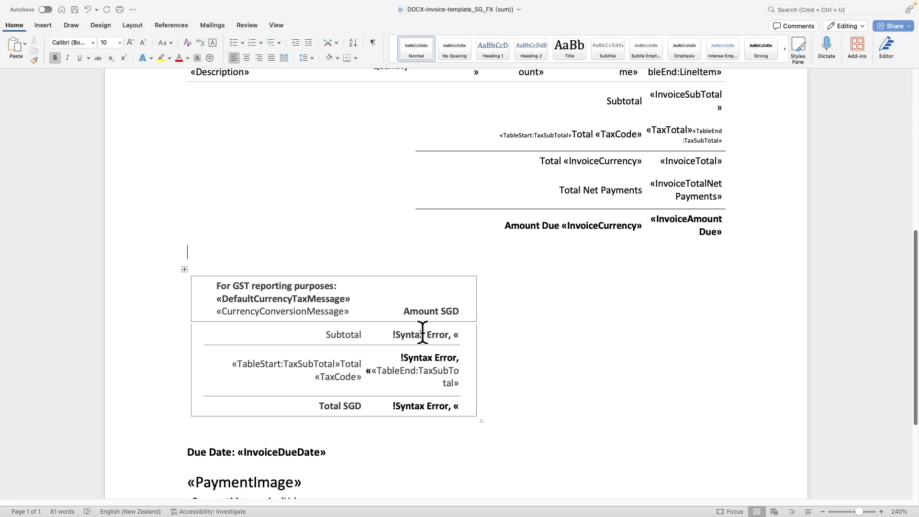
right_click(426, 335)
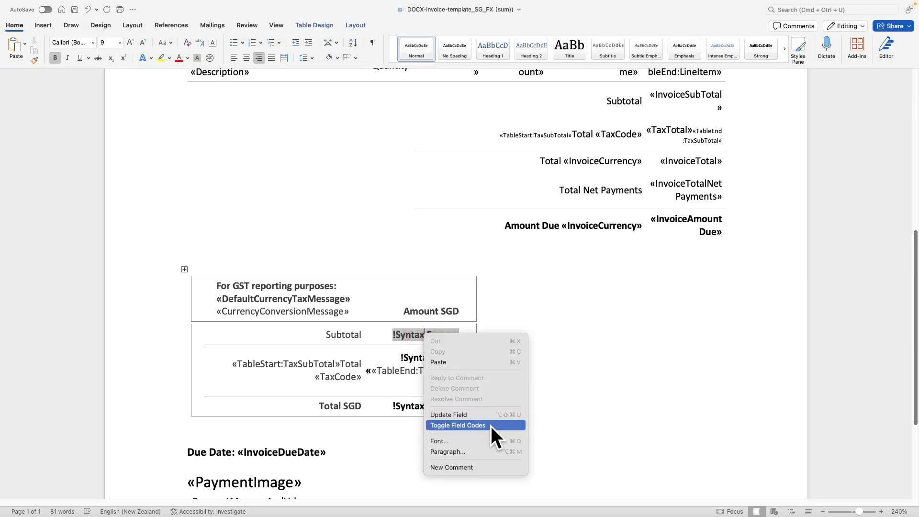
left_click(429, 426)
right_click(423, 358)
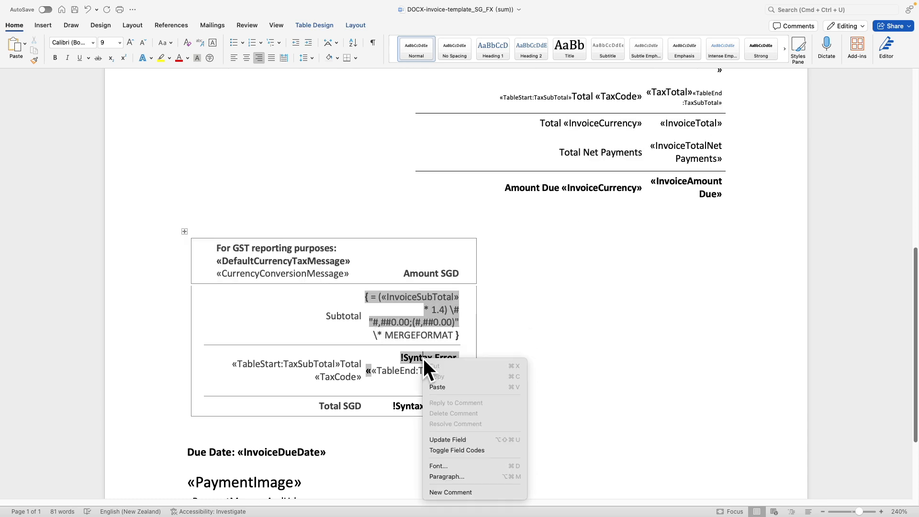
left_click(459, 452)
scroll(429, 416, "down", 2)
right_click(423, 390)
left_click(417, 391)
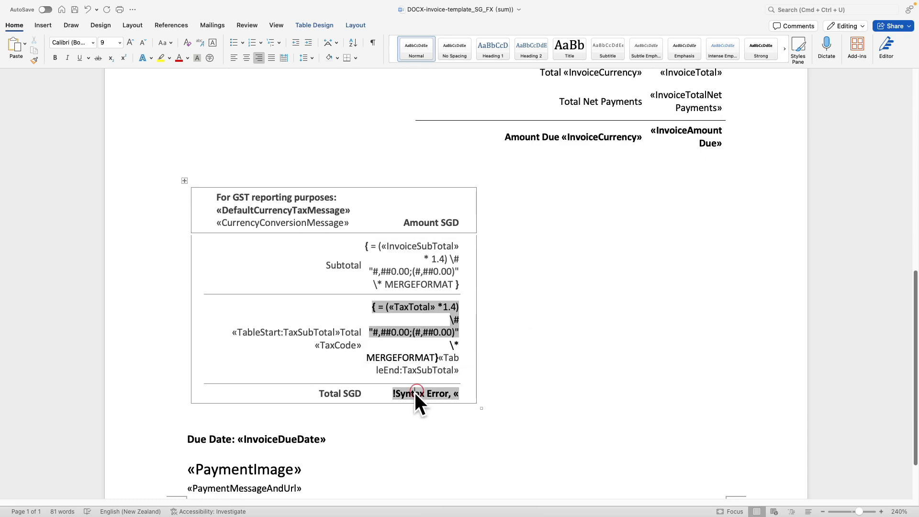
right_click(415, 393)
left_click(453, 466)
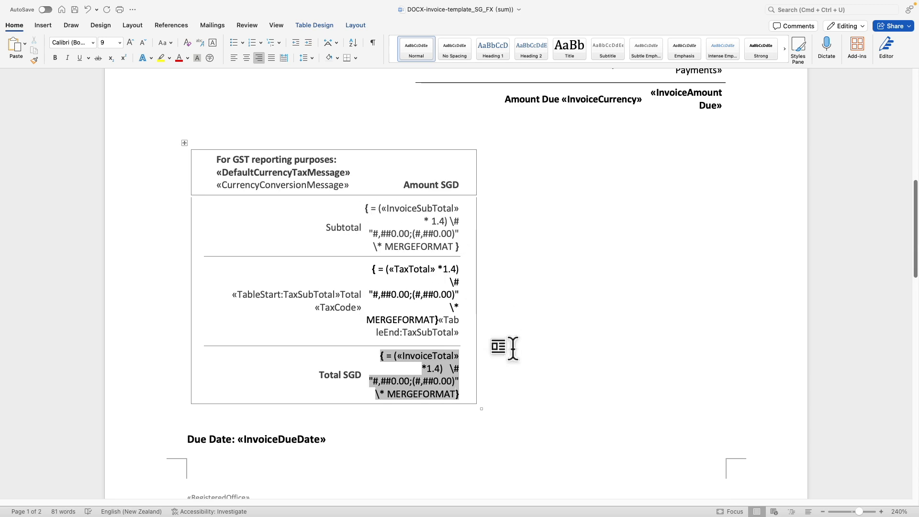
- Update the Total SGD and tax total formula fields in the GST reporting table
scroll(514, 349, "up", 1)
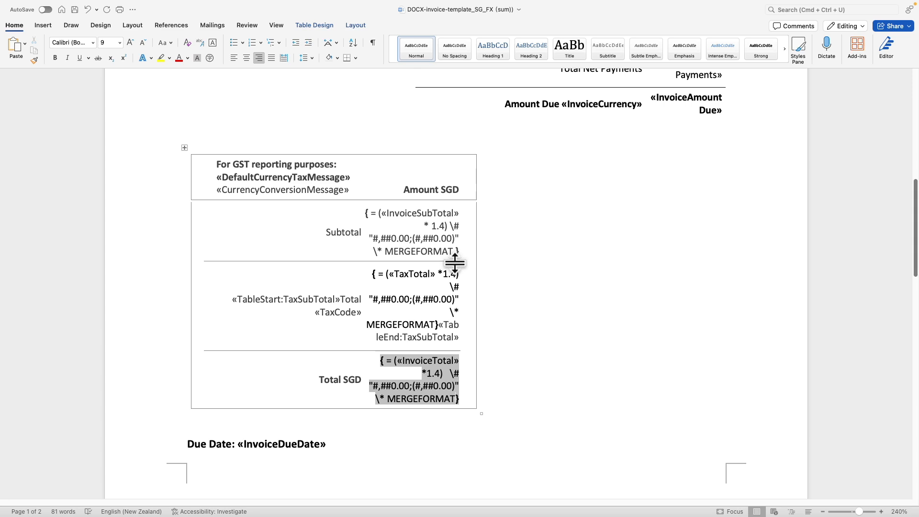
scroll(454, 261, "up", 1)
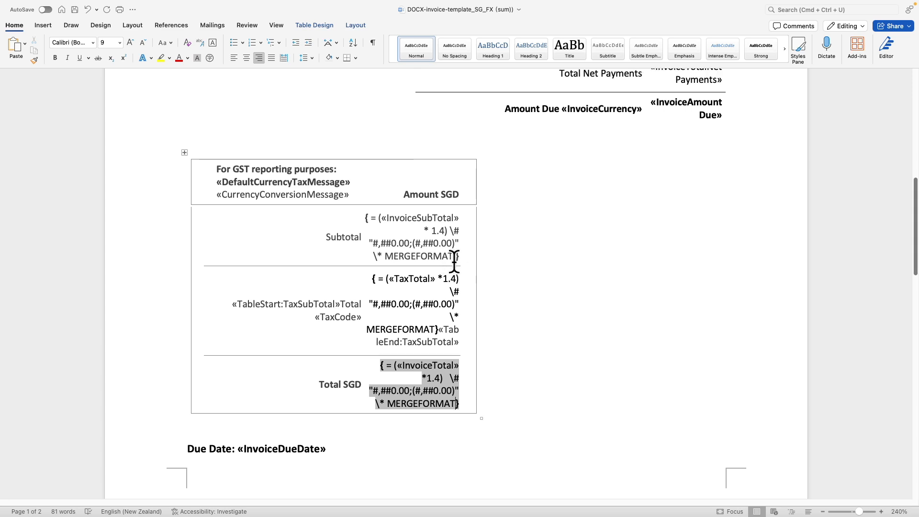
scroll(454, 262, "up", 1)
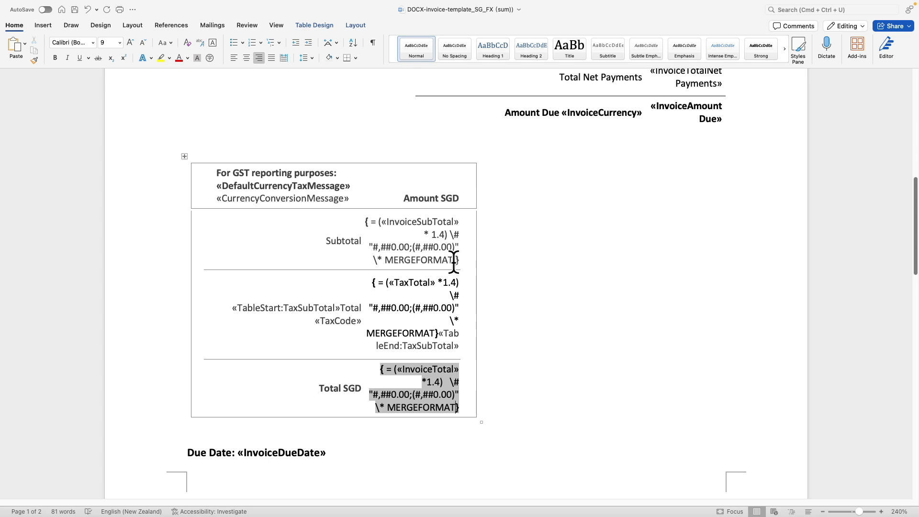
scroll(454, 262, "up", 3)
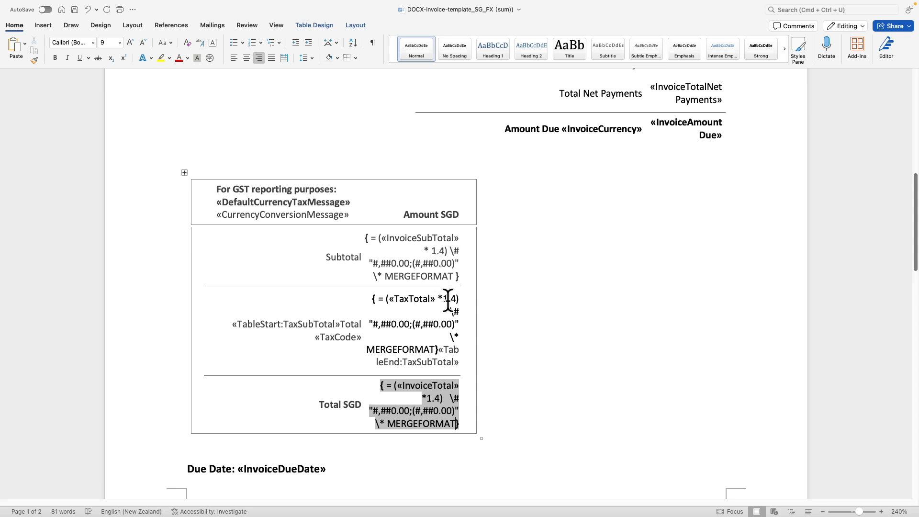
right_click(434, 411)
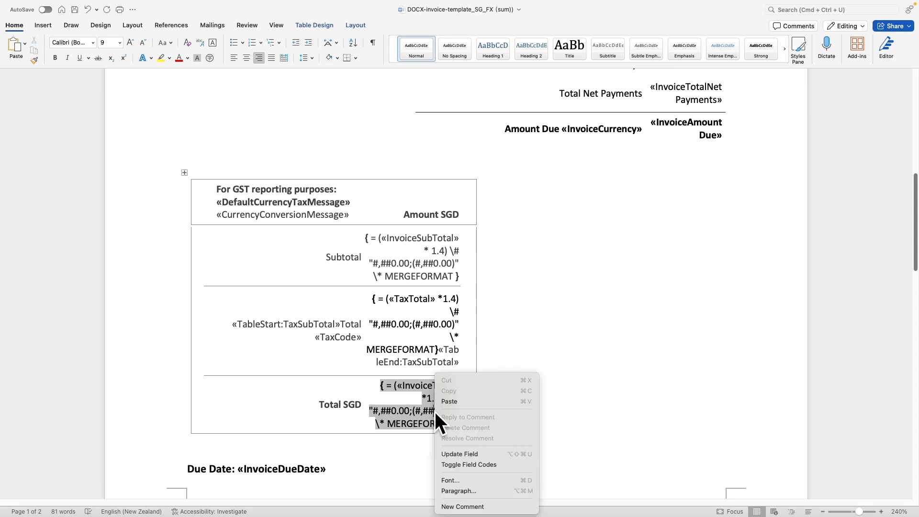
left_click(479, 454)
right_click(433, 301)
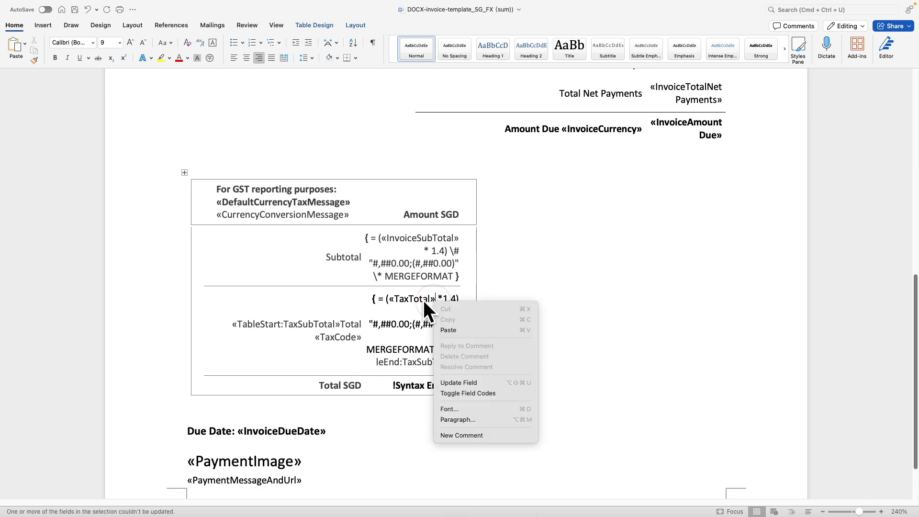
left_click(416, 297)
right_click(417, 298)
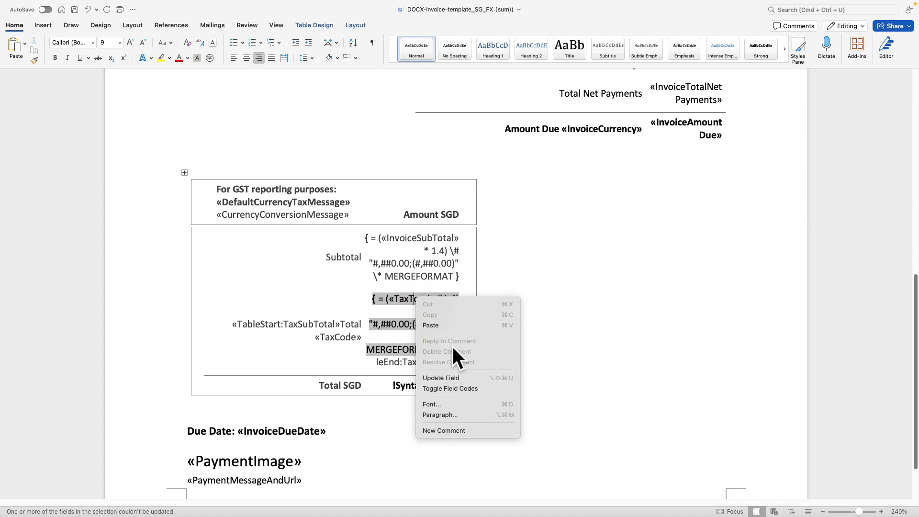
left_click(446, 377)
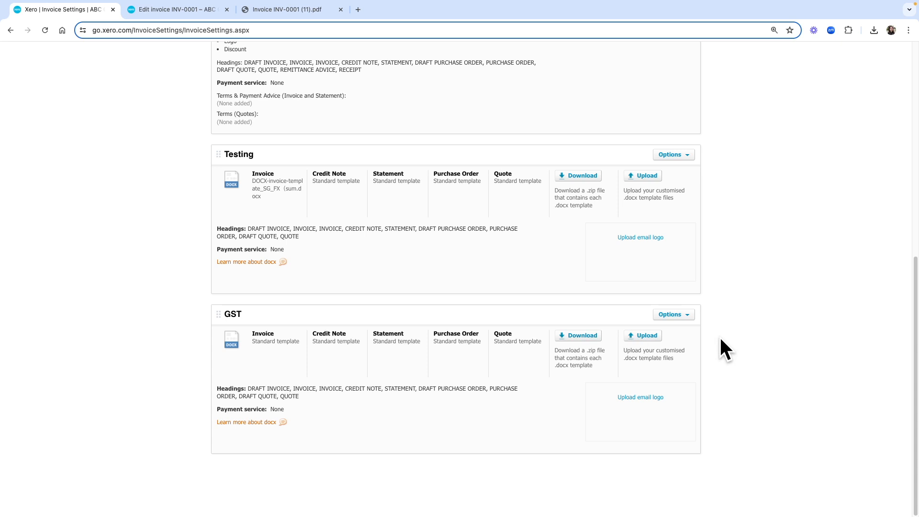
- Upload DOCX-invoice-template_SG_FX (sum)) as the invoice template of the GST branding theme in Xero
left_click(650, 335)
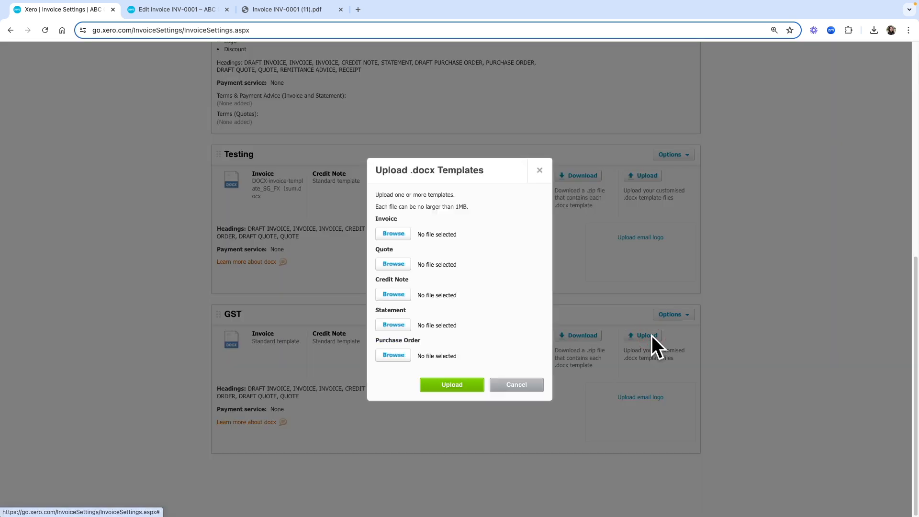
left_click(392, 234)
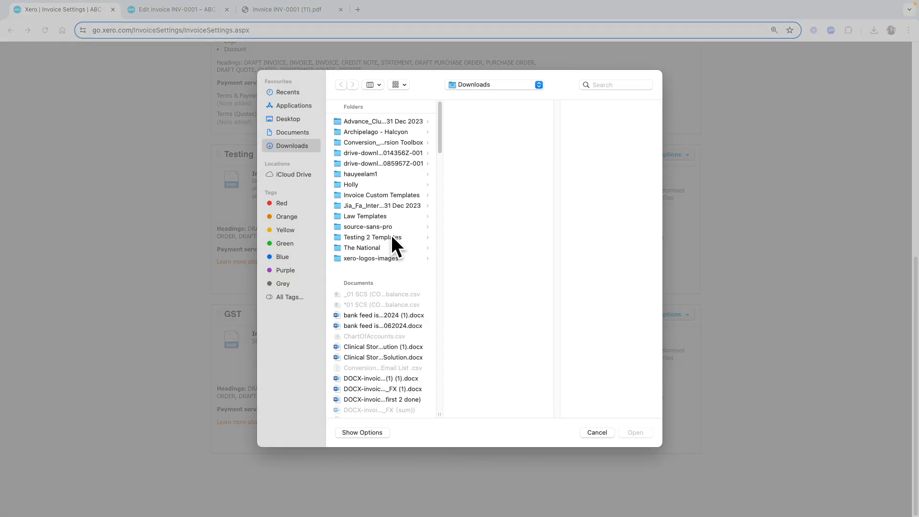
left_click(623, 84)
type("sum")
left_click(363, 136)
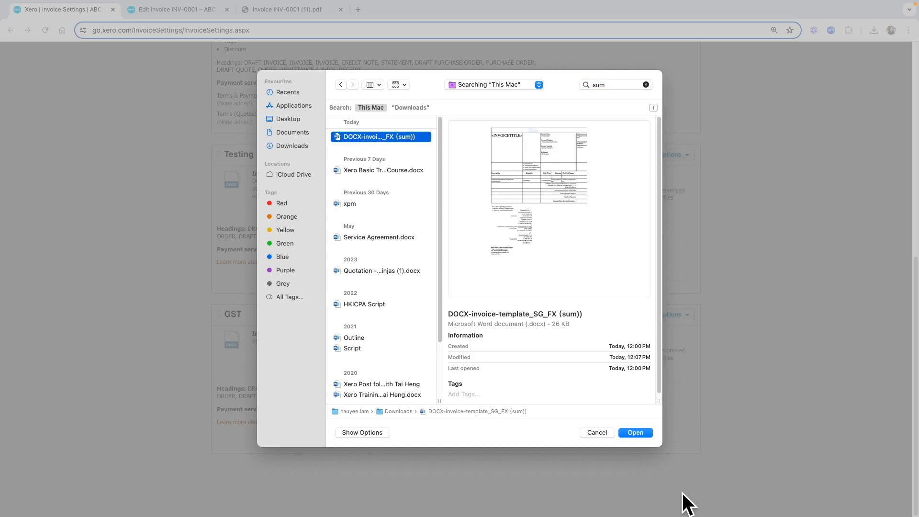
left_click(634, 432)
left_click(423, 384)
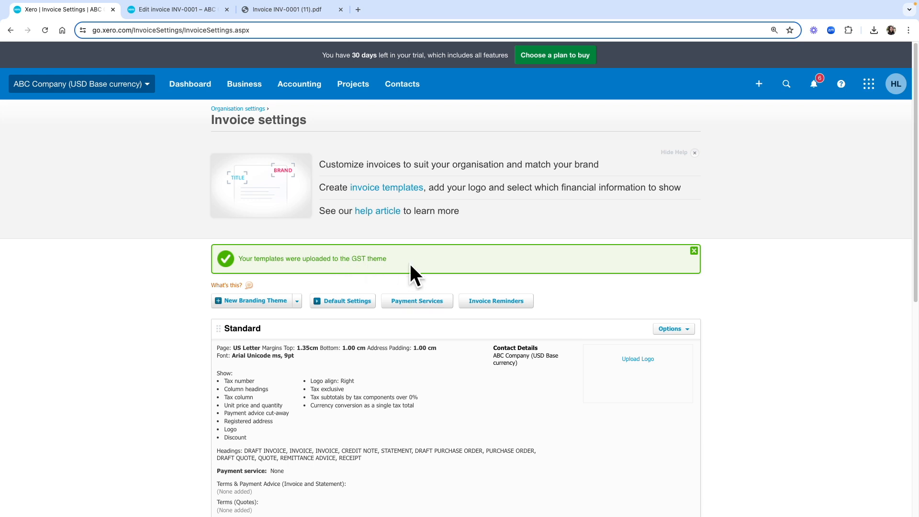
- Open the Marvel Studio invoice from the Xero invoices list for editing
left_click(242, 87)
left_click(284, 195)
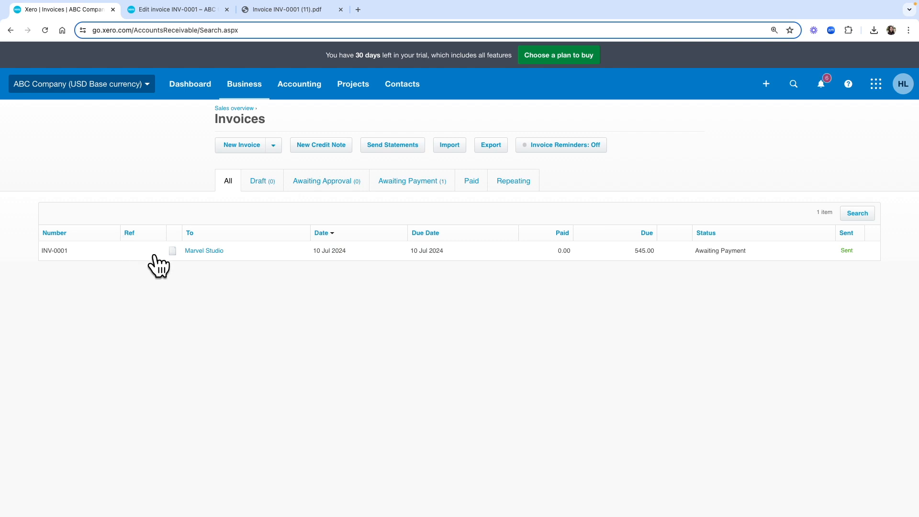
left_click(197, 251)
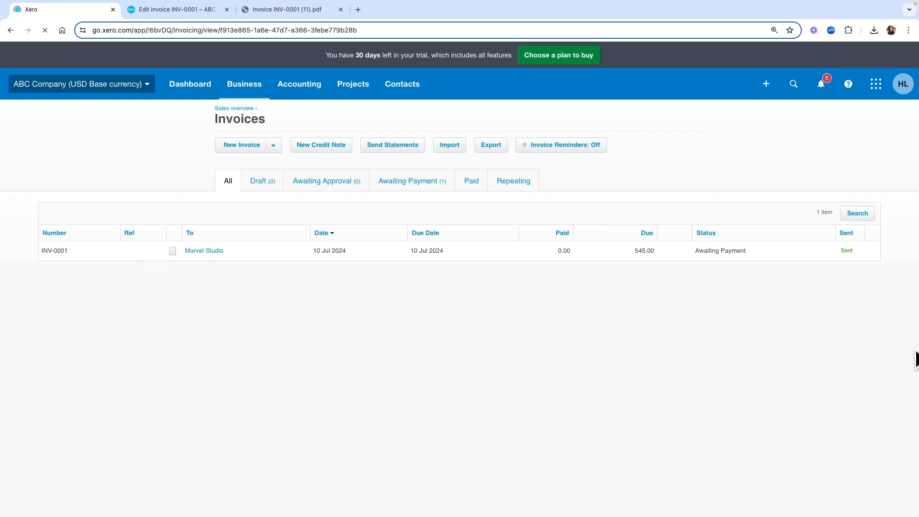
left_click(895, 125)
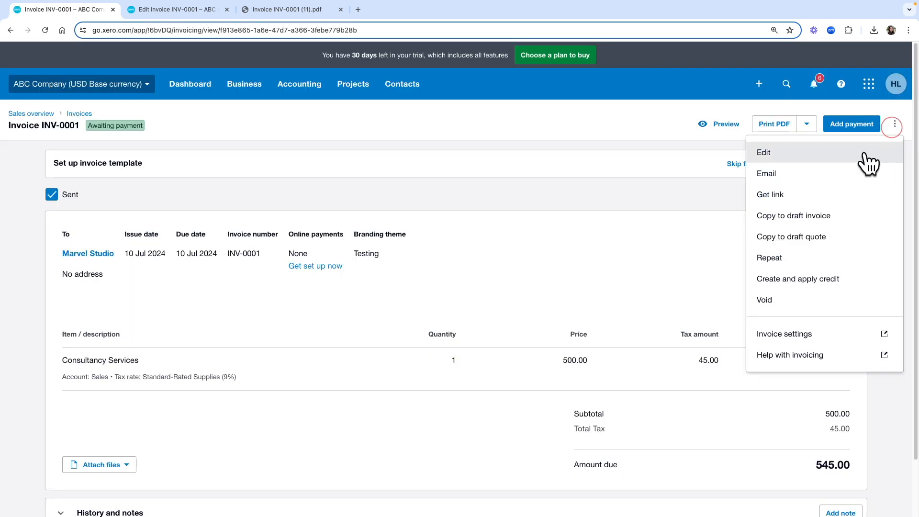
left_click(770, 155)
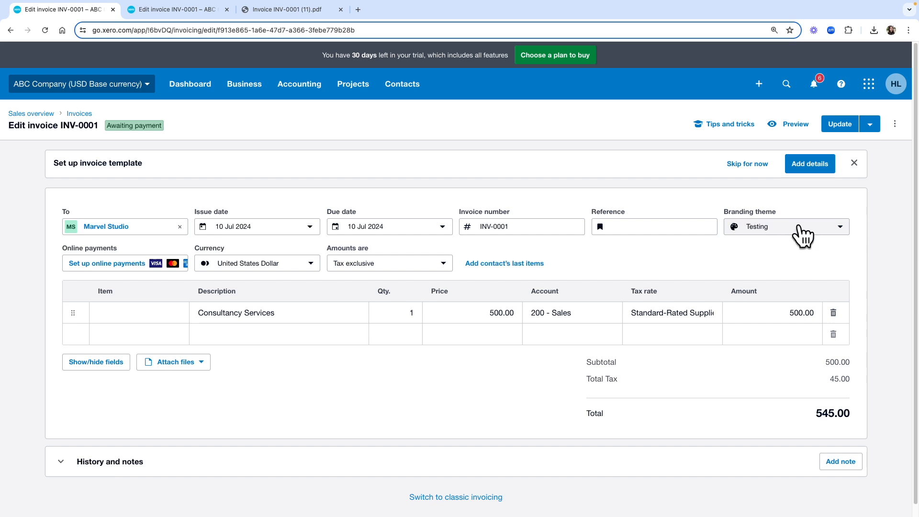
- Set the invoice's branding theme to GST and update the invoice
left_click(803, 232)
left_click(766, 301)
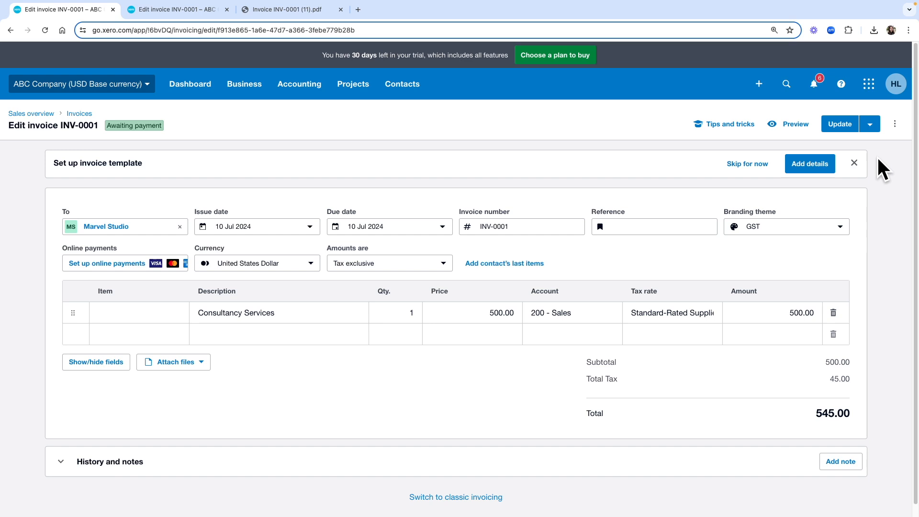
left_click(837, 126)
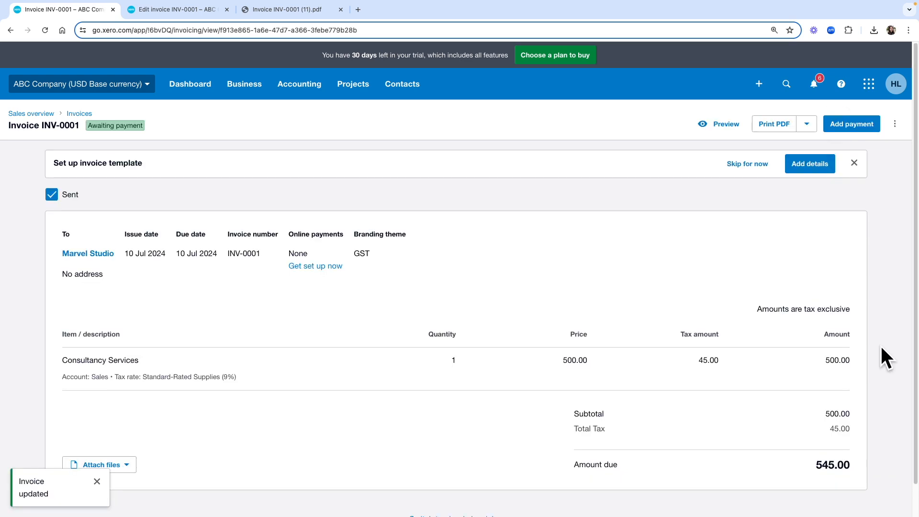
- Download the invoice as a PDF and open it at 125% zoom to check the SGD amounts in its GST reporting table
left_click(770, 125)
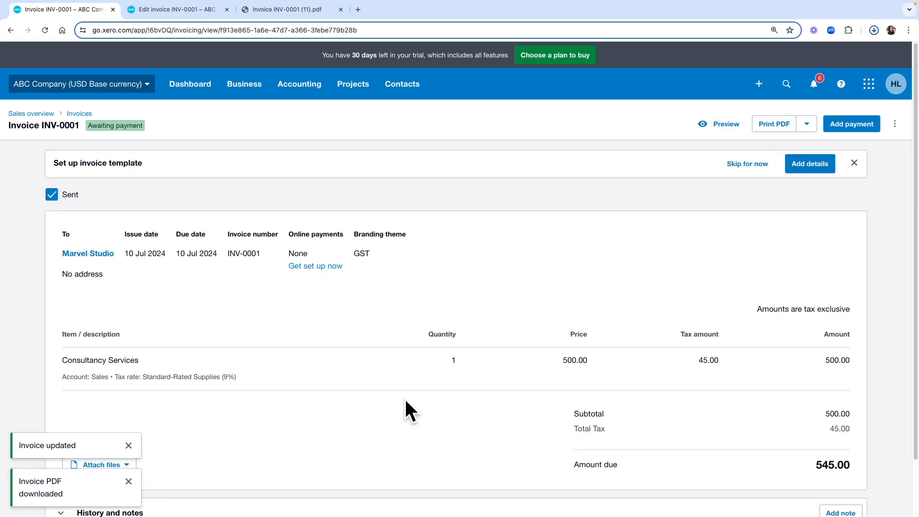
left_click(868, 50)
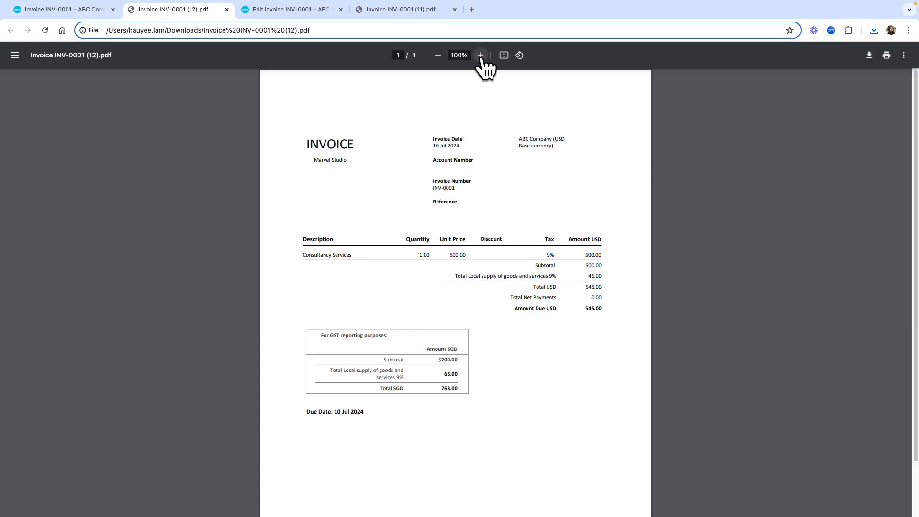
left_click(480, 55)
scroll(740, 399, "down", 3)
scroll(740, 399, "up", 1)
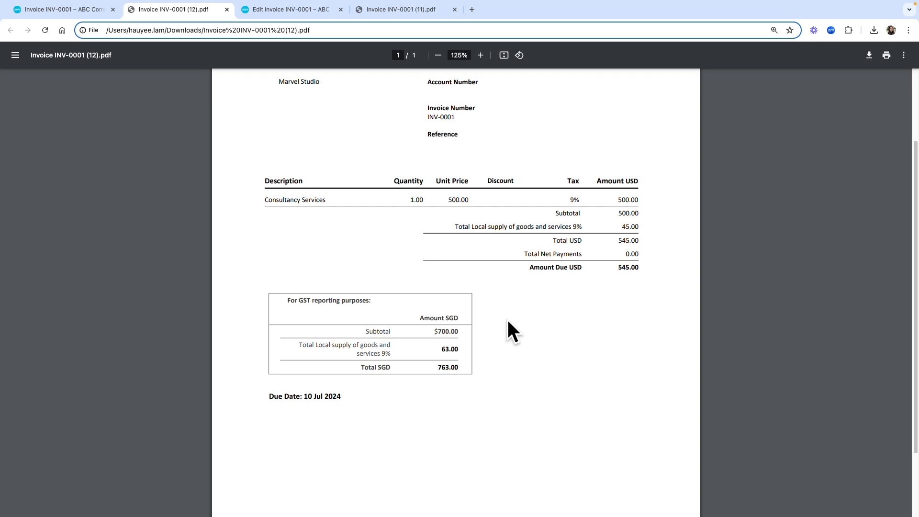
- Switch to the Word template, reveal the Subtotal and tax field codes in the GST reporting table, and select the 1.4 rate in the Subtotal formula
key("ctrl+Left")
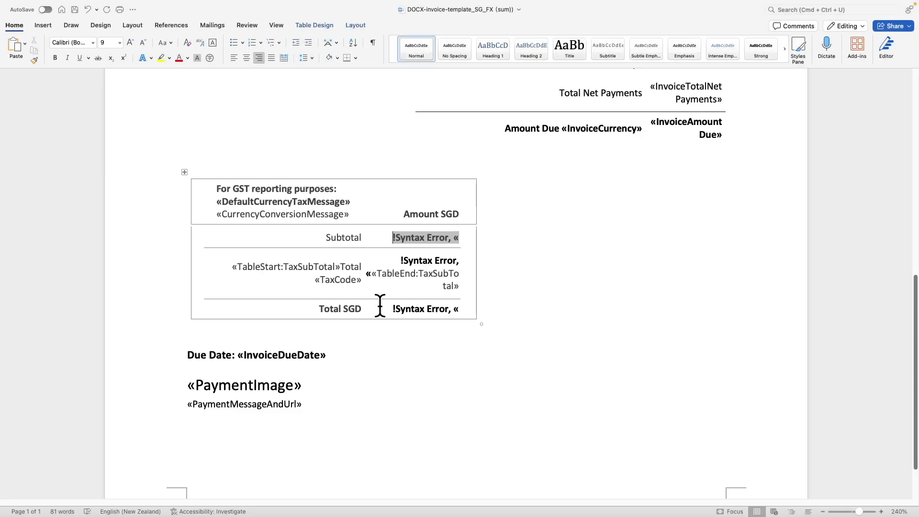
right_click(440, 238)
left_click(466, 328)
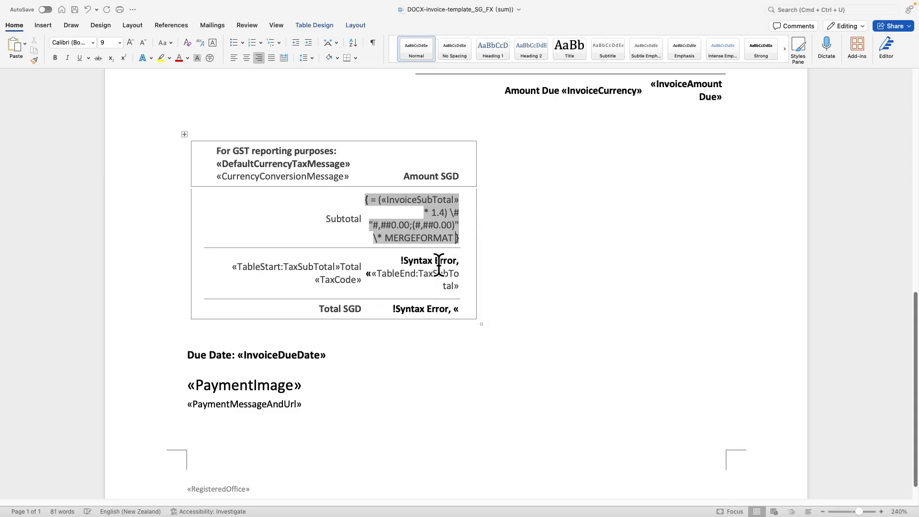
right_click(437, 262)
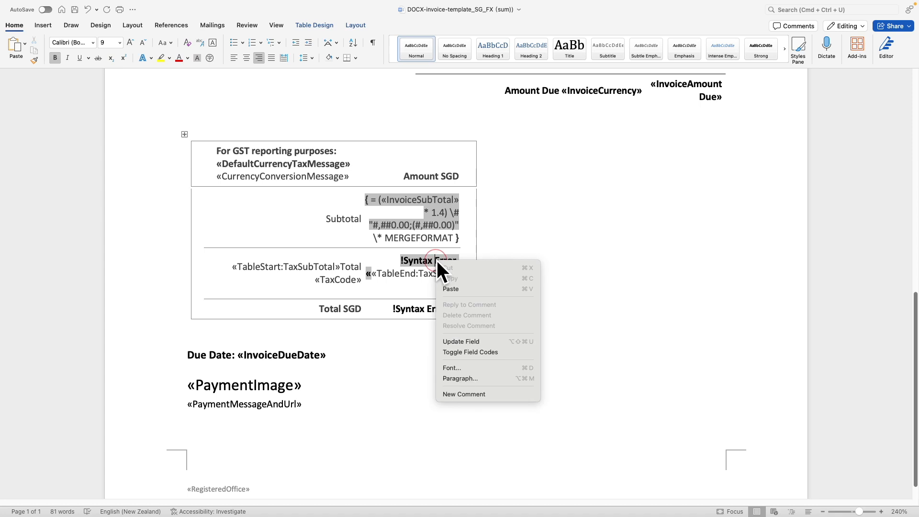
left_click(470, 352)
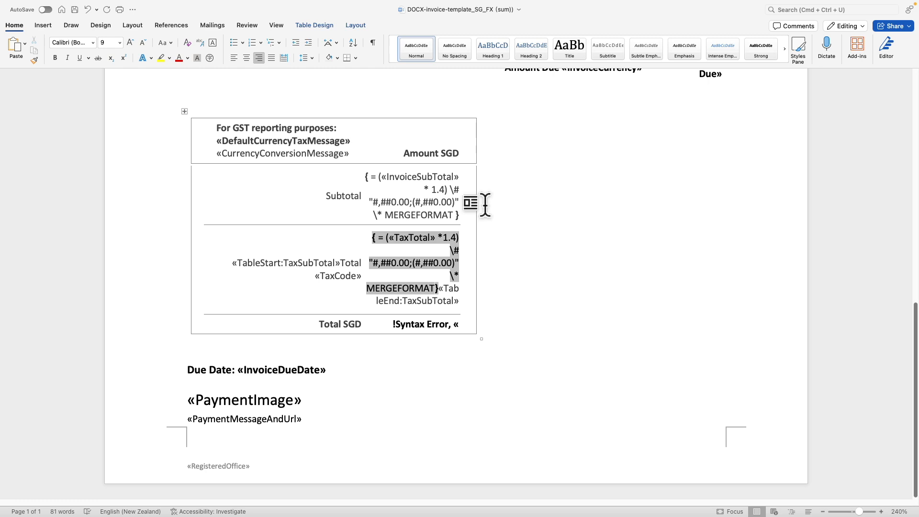
left_click(434, 190)
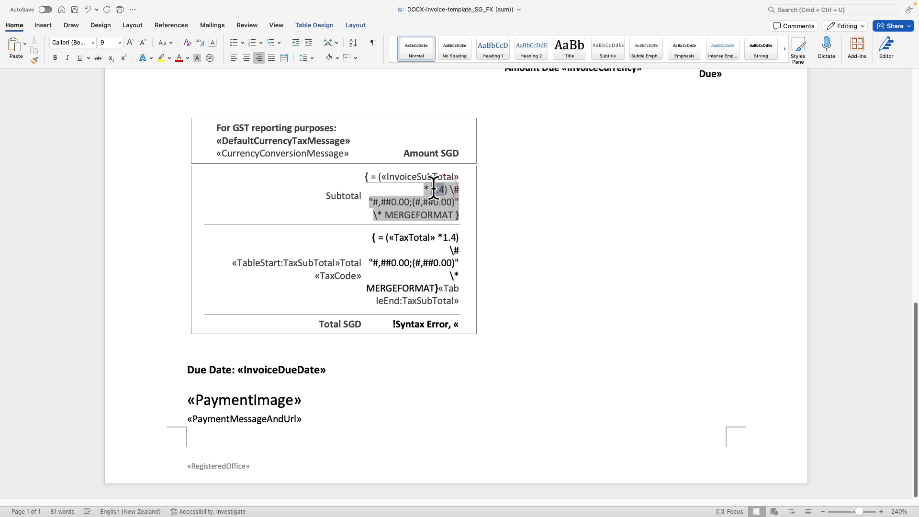